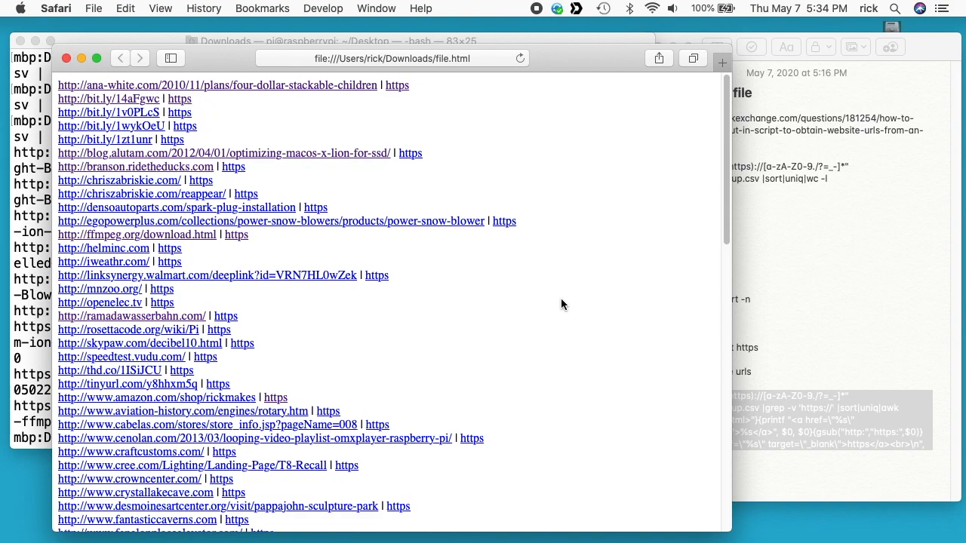
Minimize the Terminal and Notes windows and move the browser window with file.html into the desktop's upper-left corner.
click(213, 59)
click(35, 41)
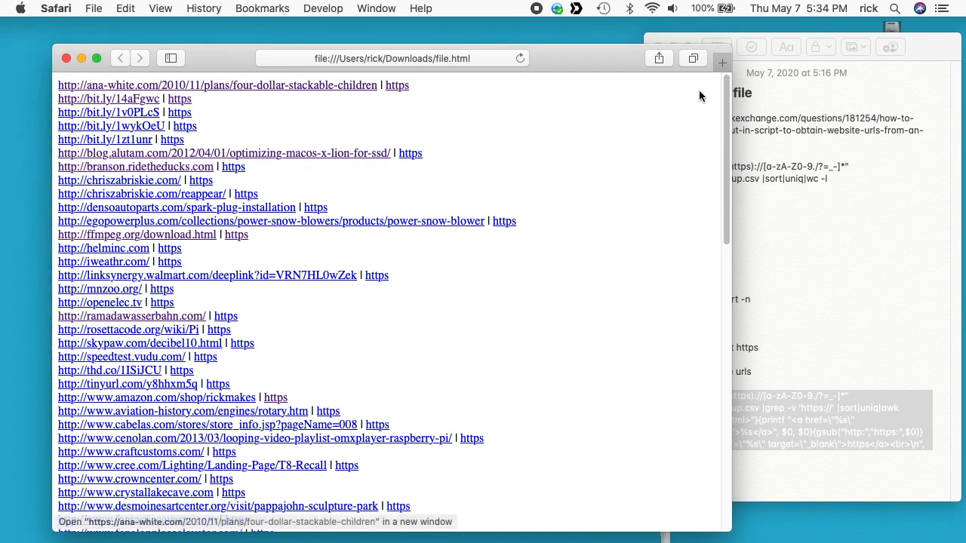
click(683, 34)
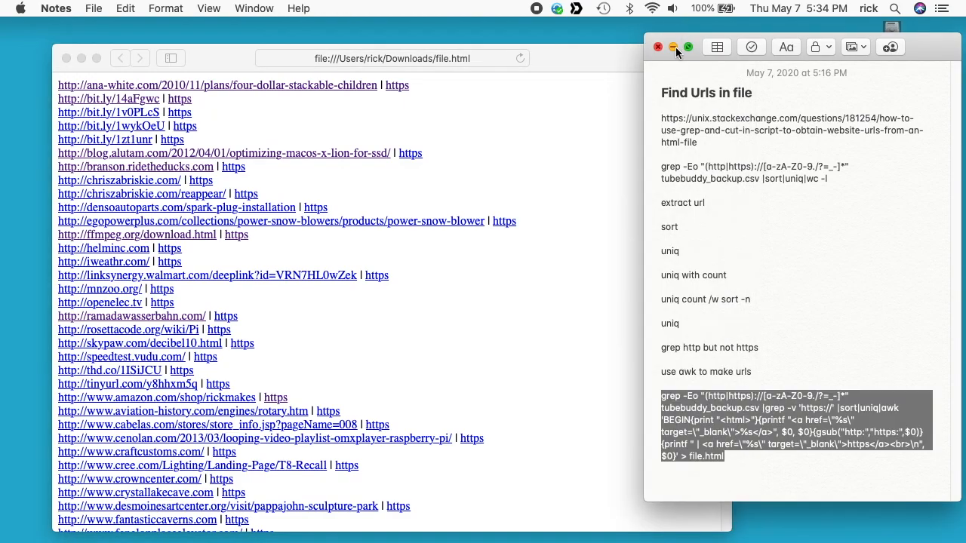
click(672, 46)
drag(629, 58, 587, 38)
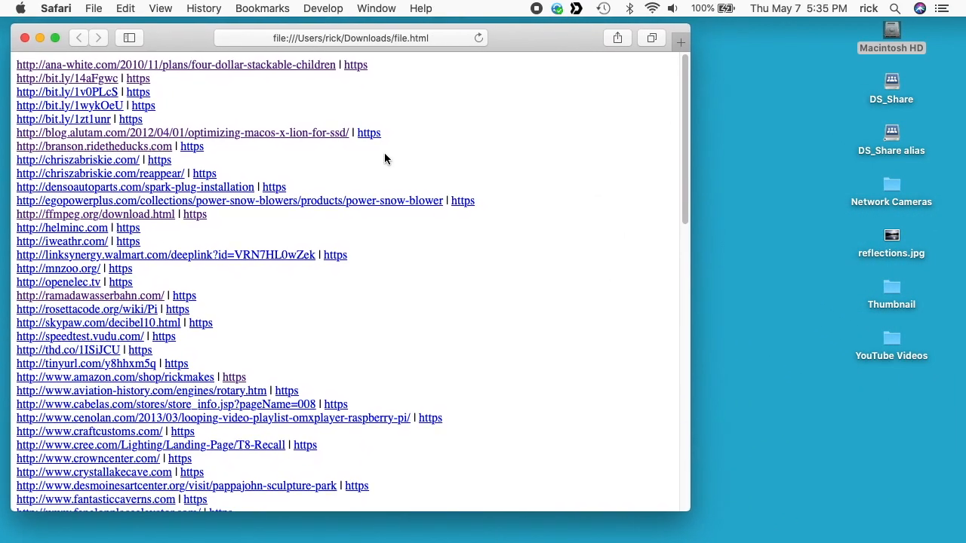
Switch to Chrome, open YouTube Studio beside the link list, and start TubeBuddy's bulk Titles & Desc. tool for the channel videos.
key(super+Tab)
click(105, 88)
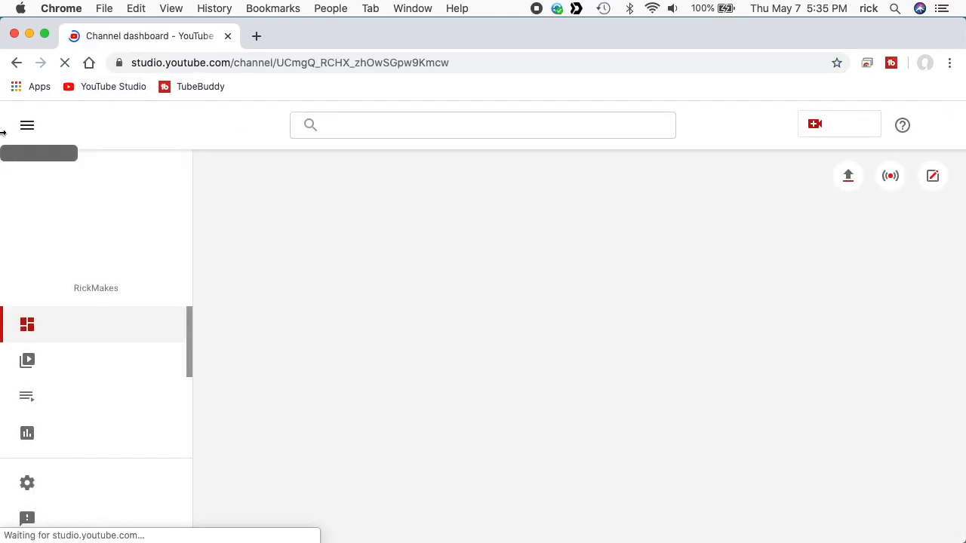
drag(3, 132, 179, 132)
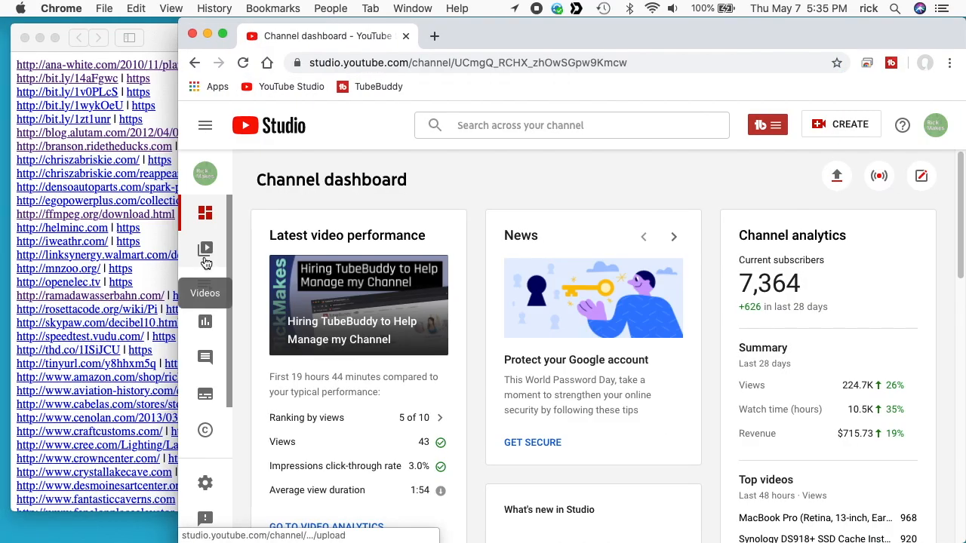
click(207, 253)
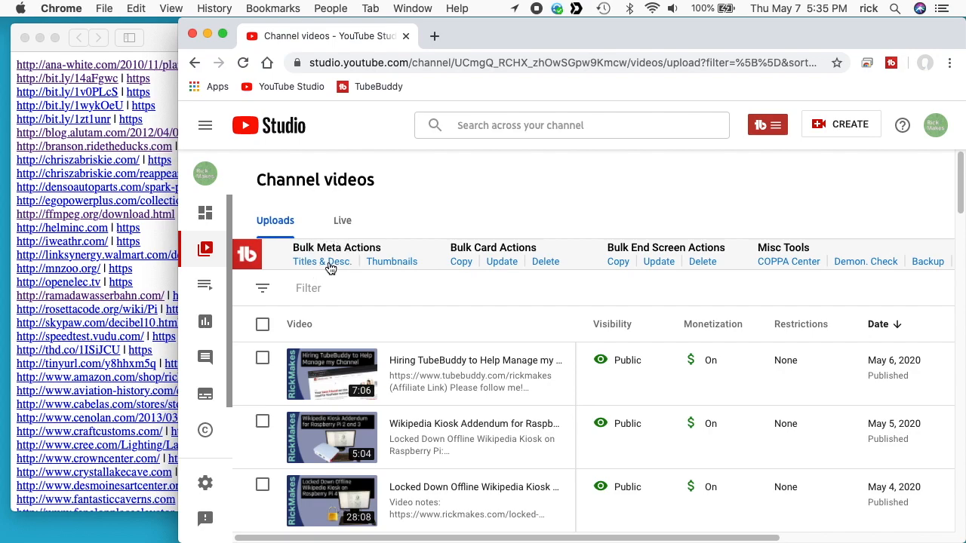
click(329, 264)
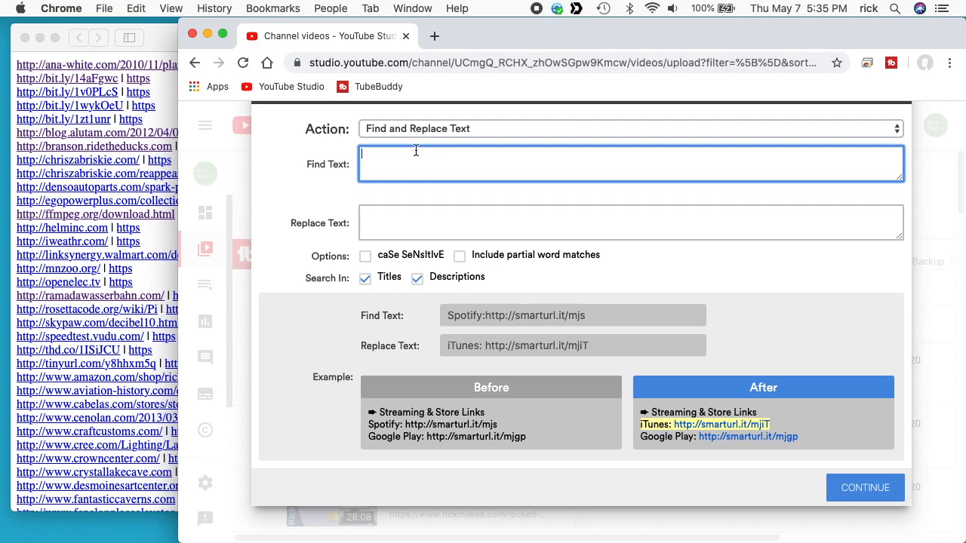
key(super+Tab)
scroll(397, 350, down, 10)
scroll(396, 349, down, 5)
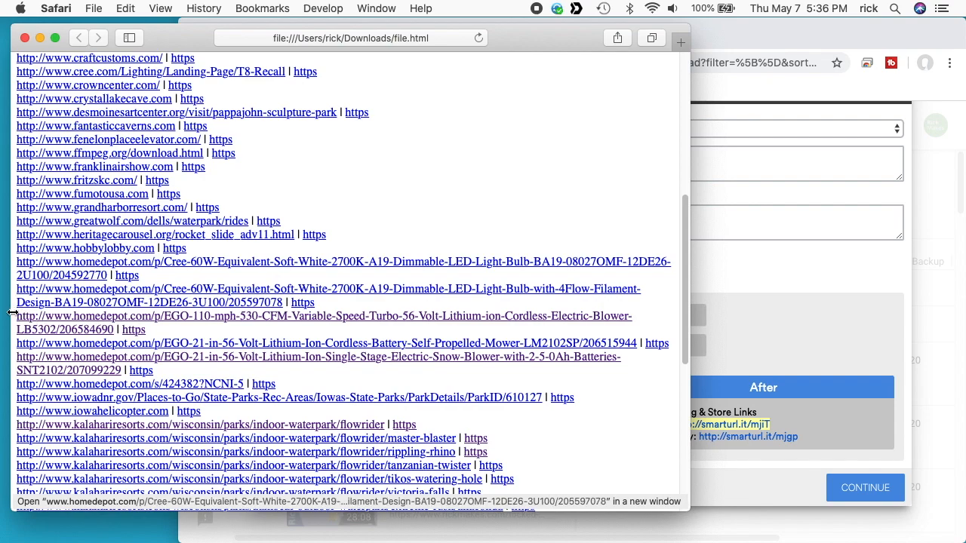
drag(13, 323, 151, 317)
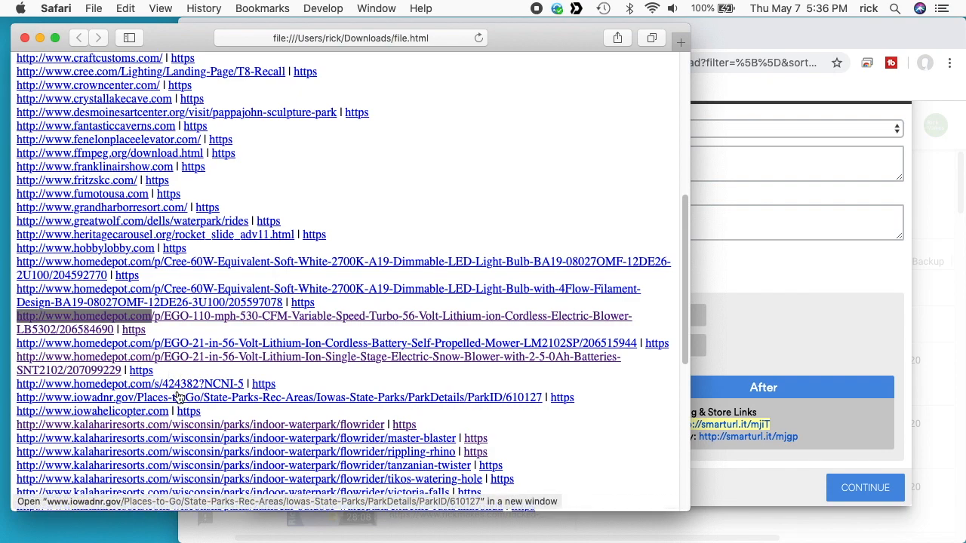
key(super+c)
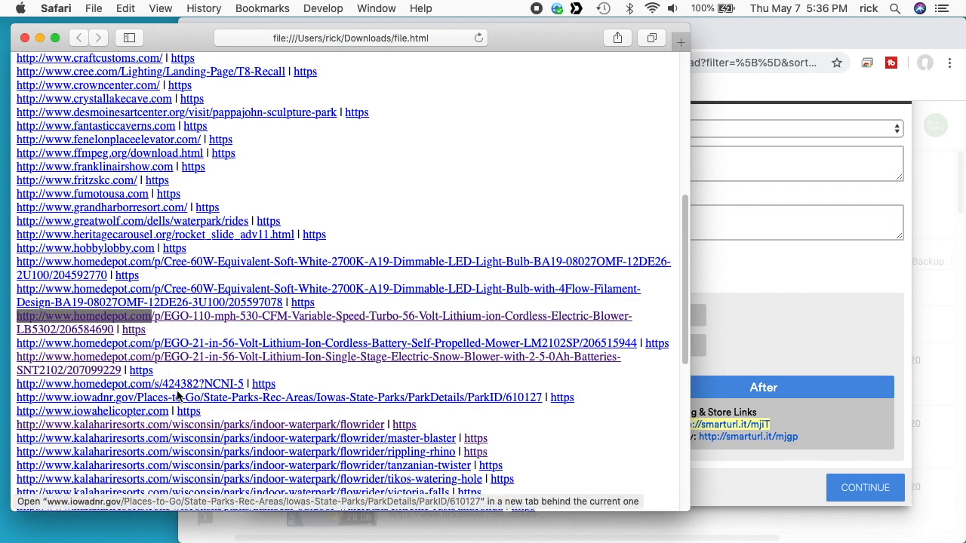
click(758, 185)
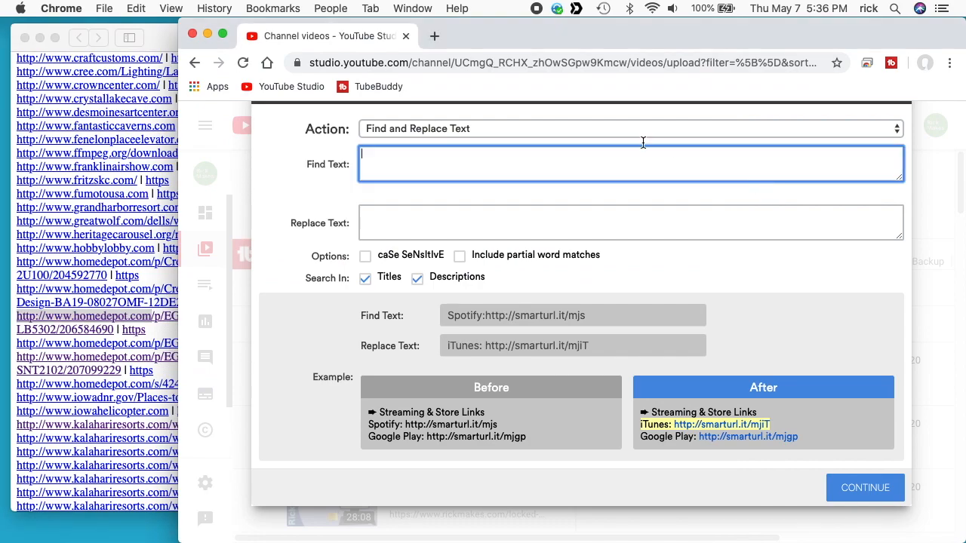
click(435, 133)
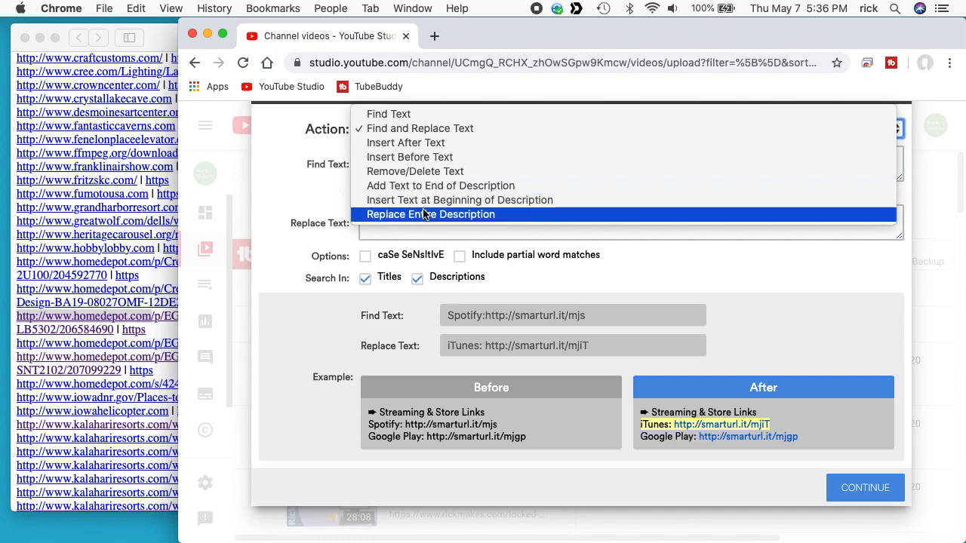
click(315, 133)
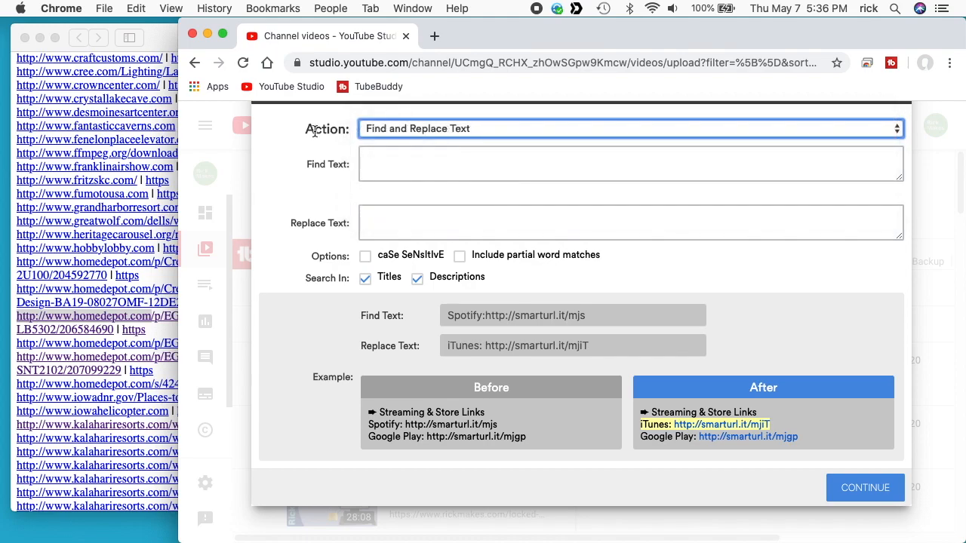
click(378, 158)
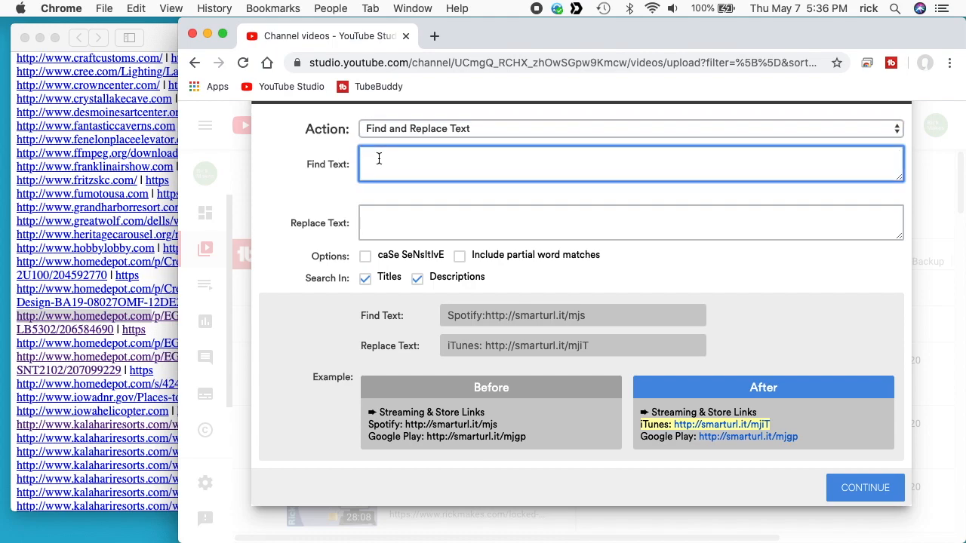
key(super+v)
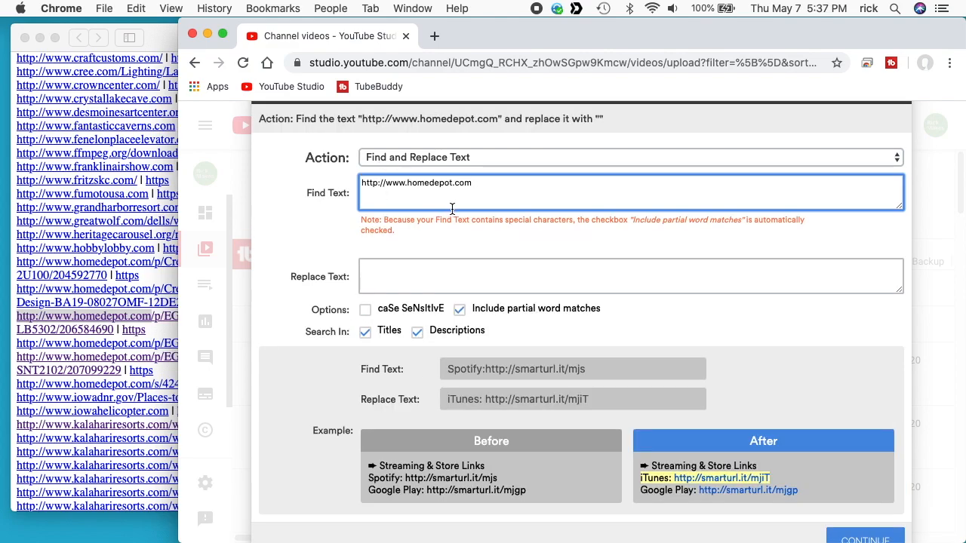
click(425, 281)
key(super+v)
click(377, 267)
text(s)
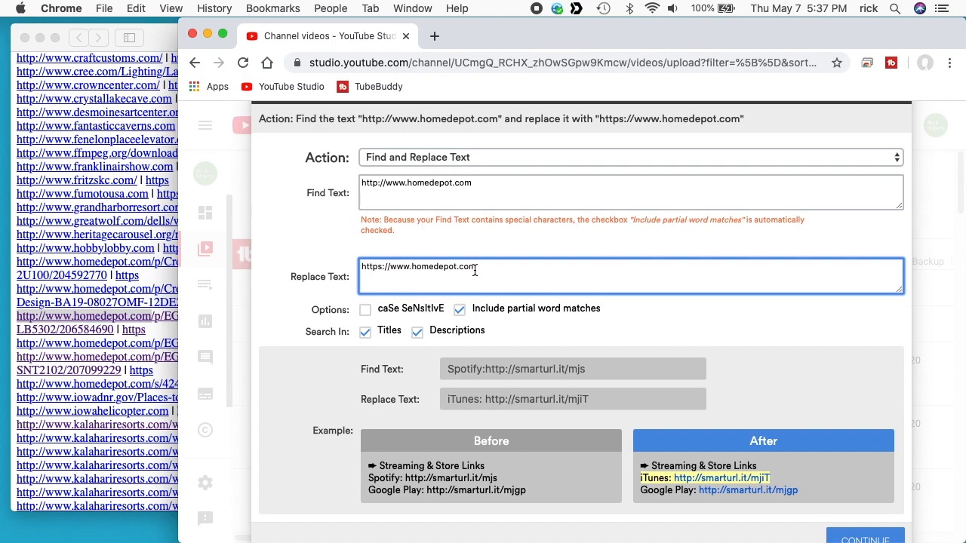
Try a shorter pair, with "p" as the find text and "ps" as the replace text.
triple_click(385, 184)
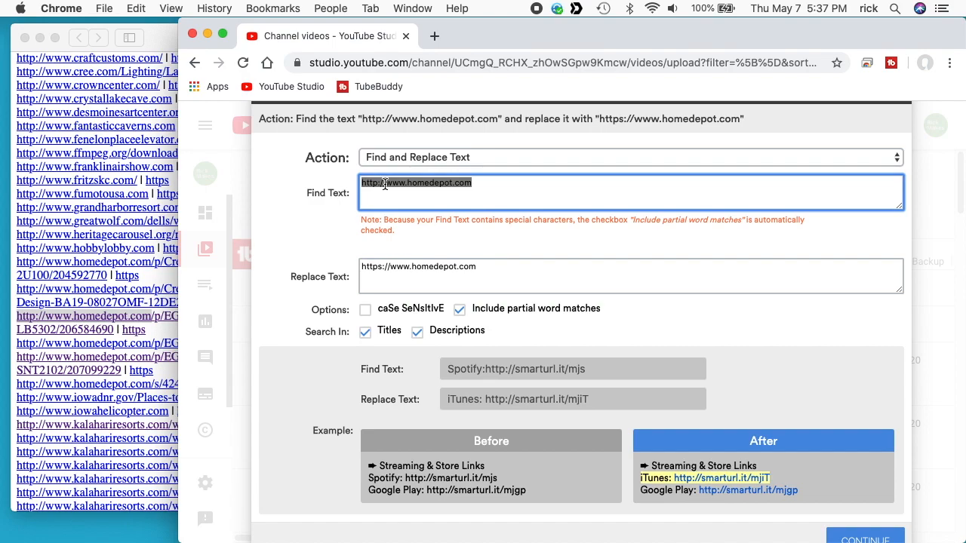
text(p)
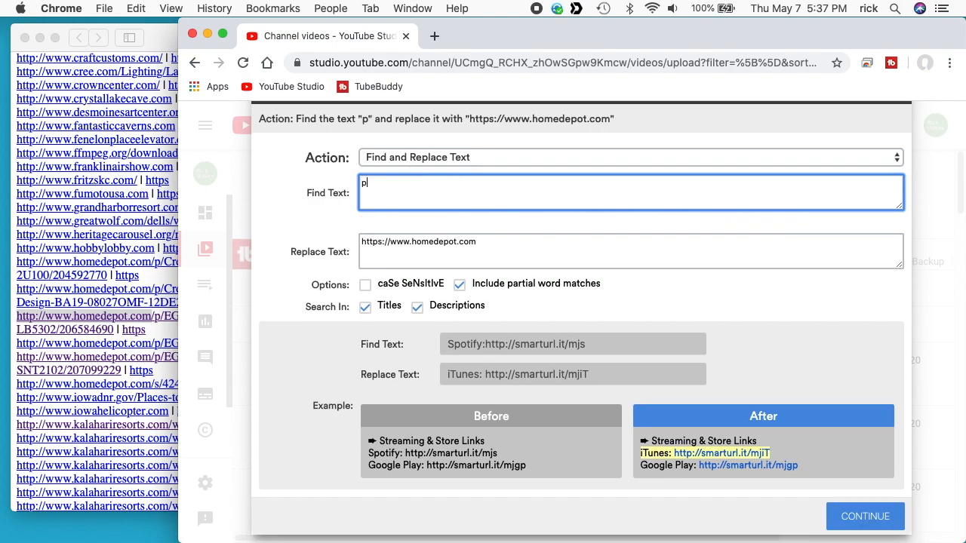
triple_click(394, 244)
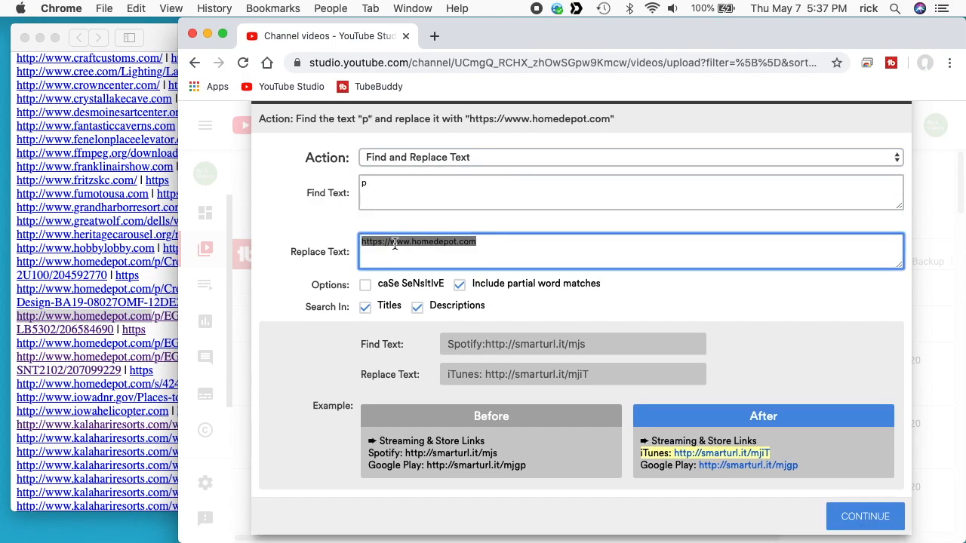
text(ps)
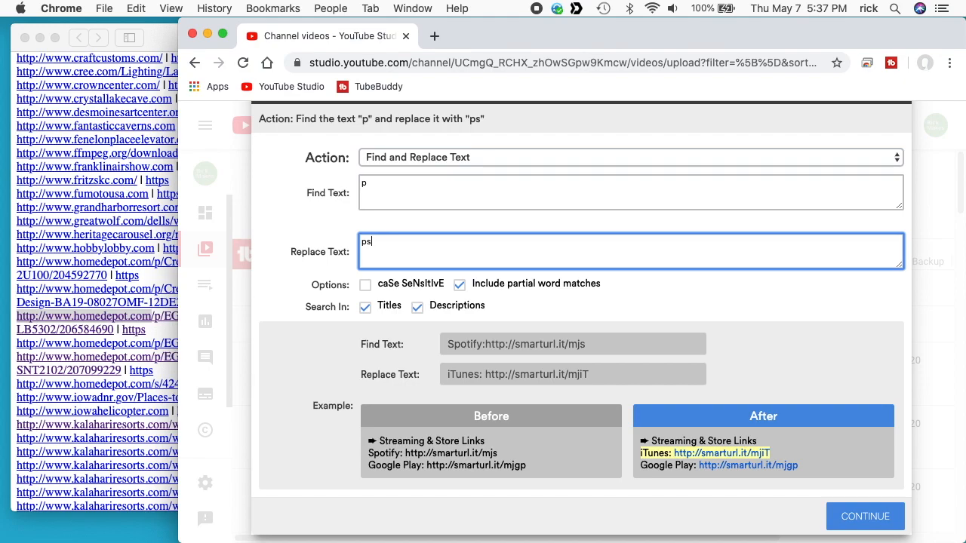
double_click(416, 194)
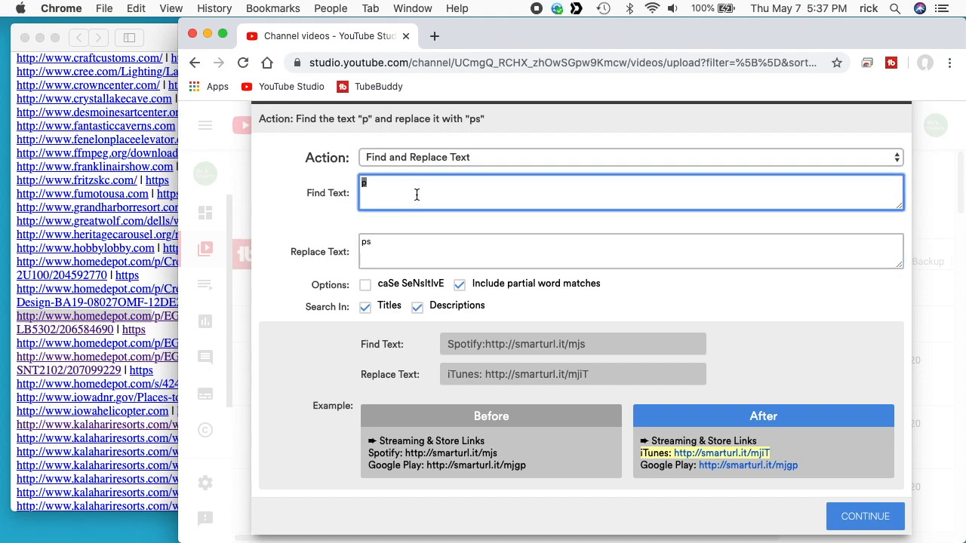
key(super+v)
double_click(393, 268)
key(super+v)
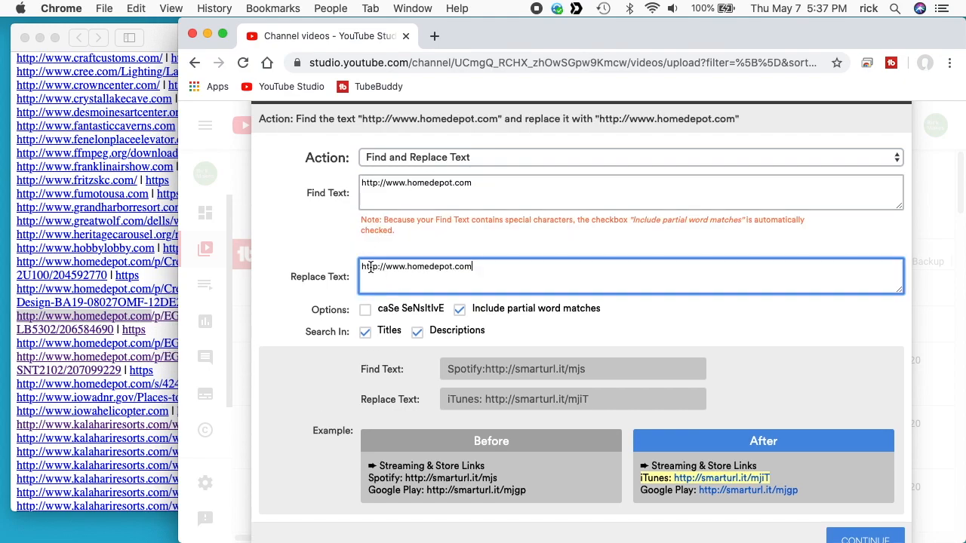
click(380, 266)
text(s)
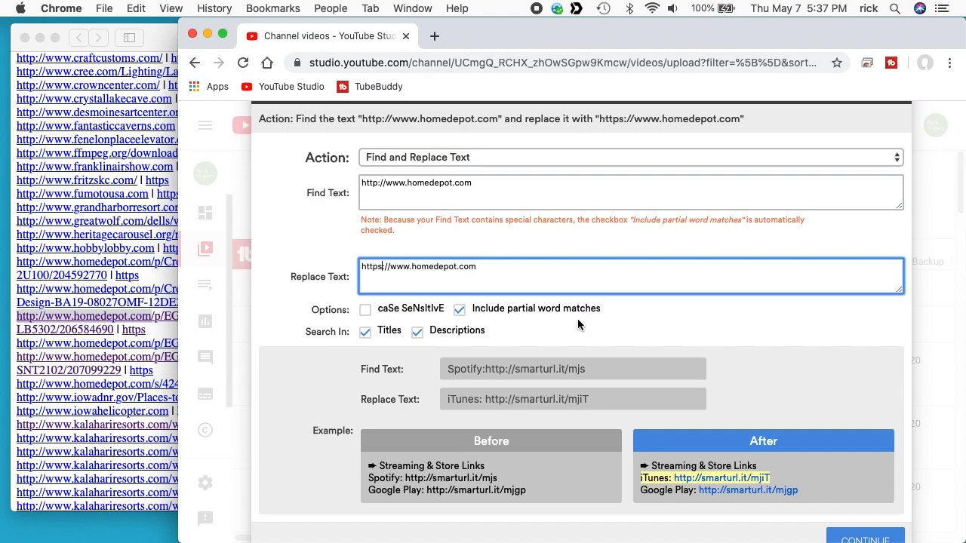
Make the search case sensitive, limit it to descriptions by excluding titles, and proceed to the video selection.
click(367, 312)
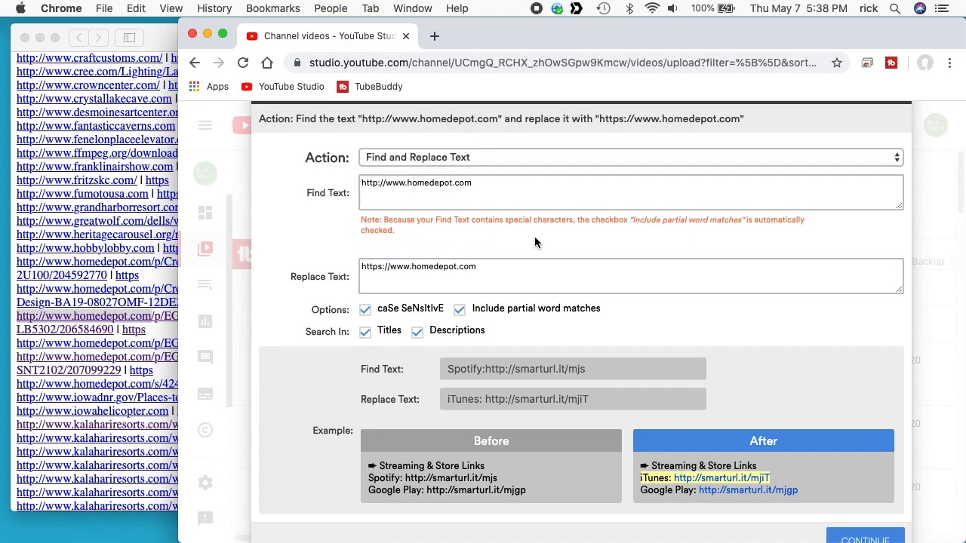
click(364, 339)
click(863, 538)
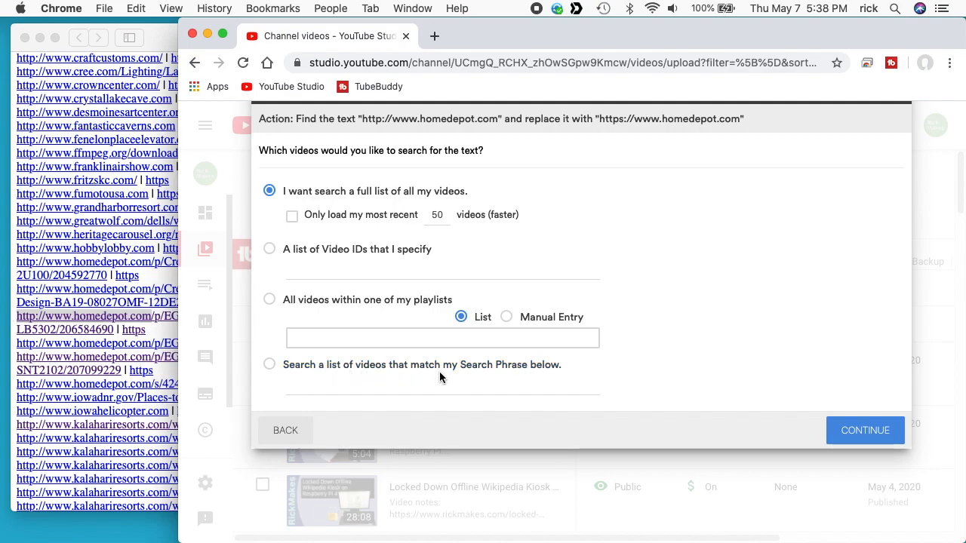
click(270, 366)
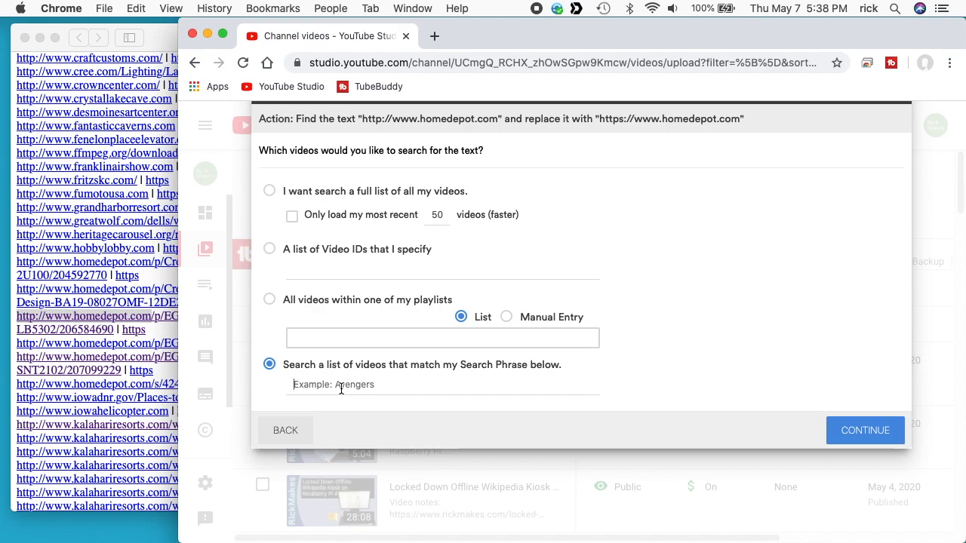
key(super+v)
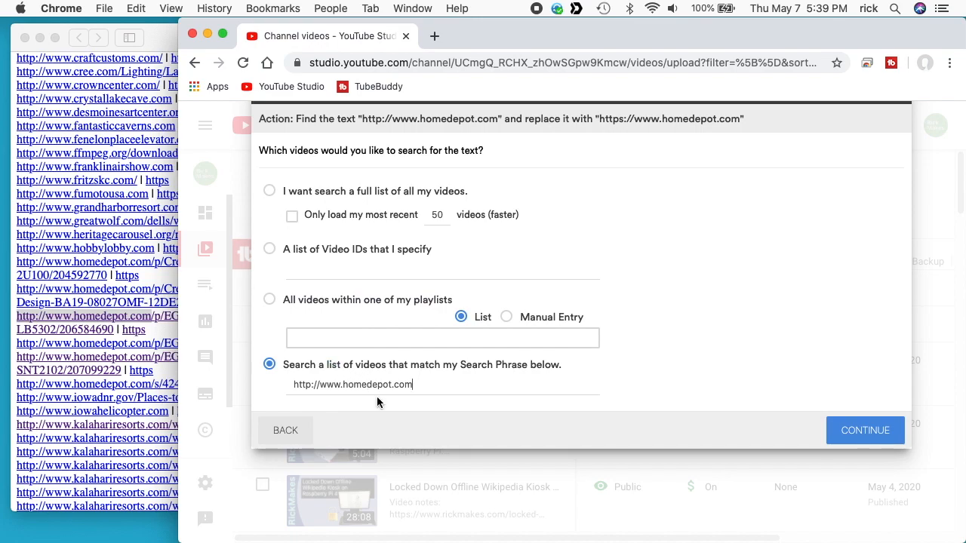
click(878, 430)
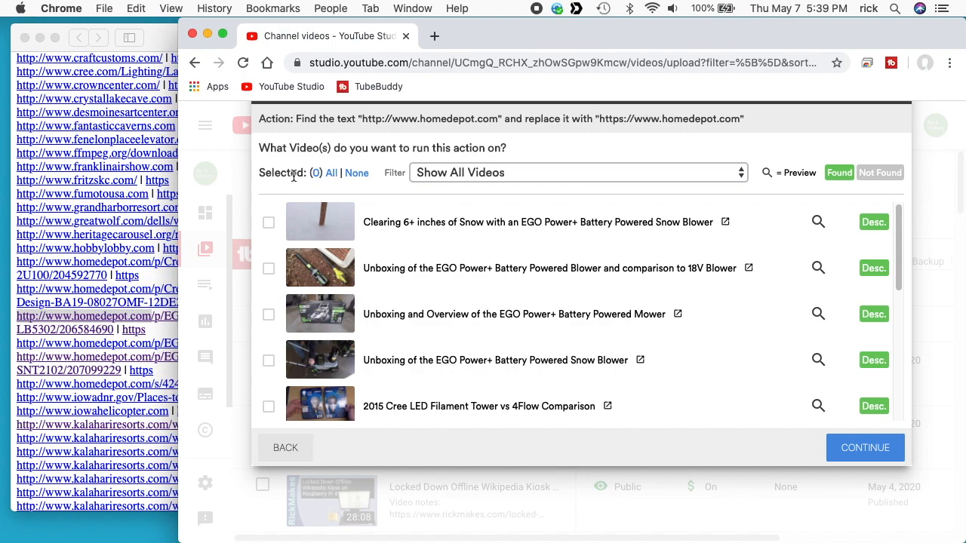
click(332, 179)
Review the video list, comparing the selected matches with the videos whose descriptions lack the search text.
scroll(520, 307, down, 8)
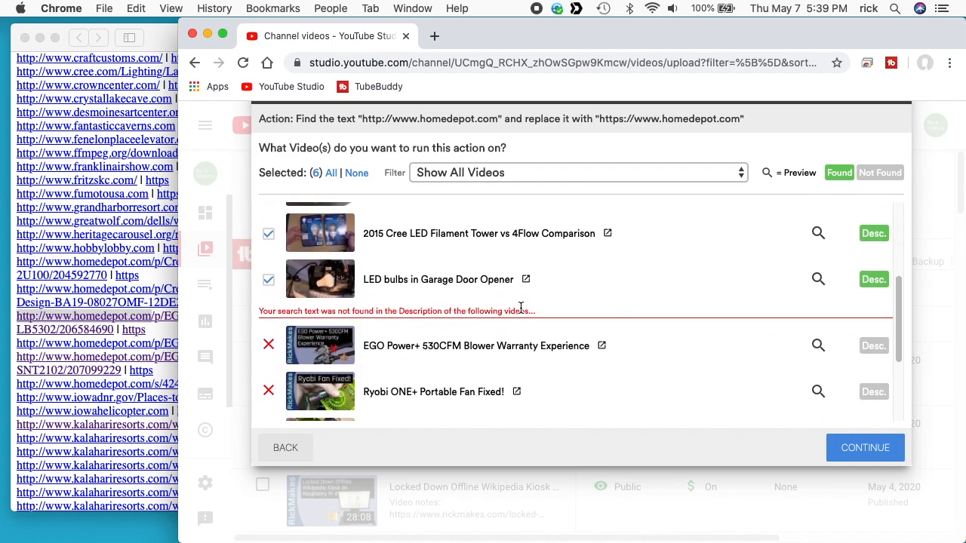
scroll(519, 306, up, 4)
scroll(521, 307, up, 3)
scroll(521, 307, down, 4)
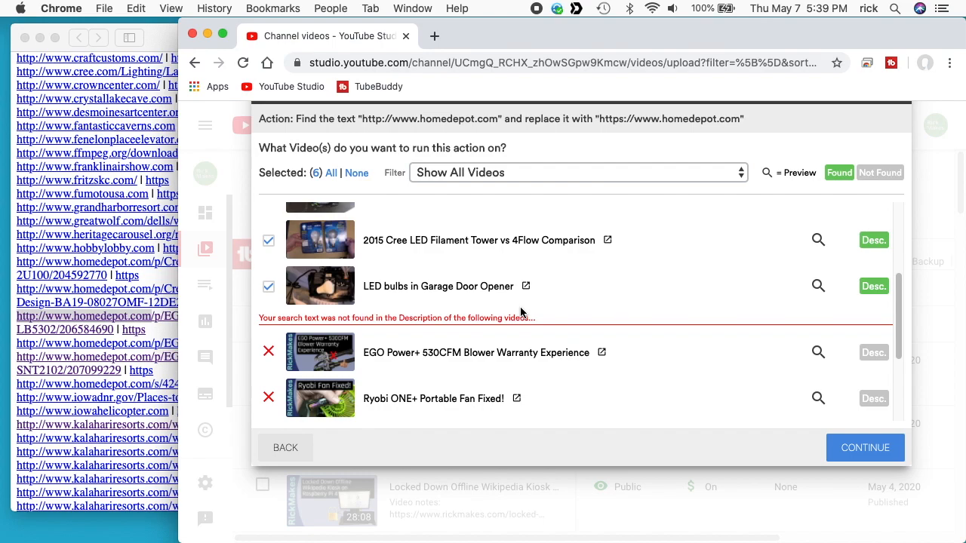
scroll(500, 337, down, 3)
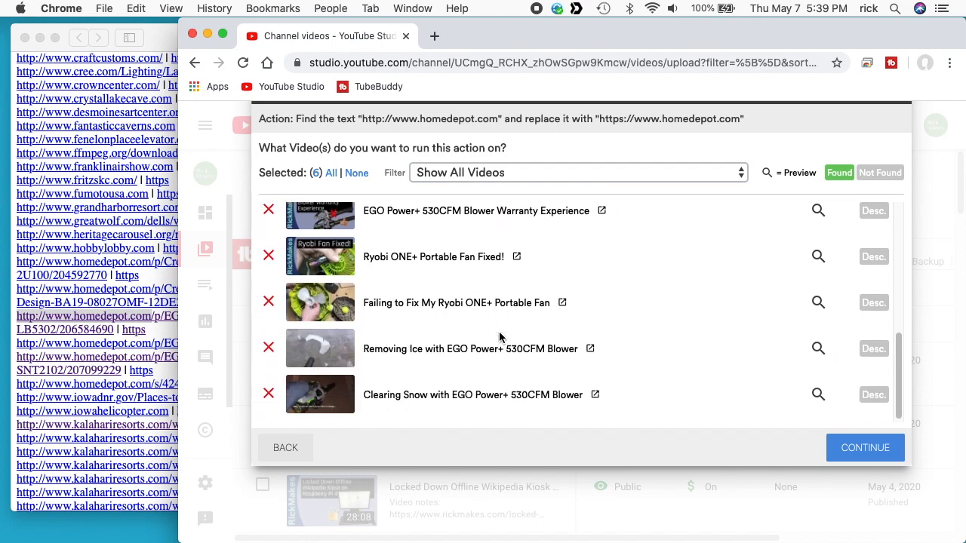
scroll(499, 338, up, 8)
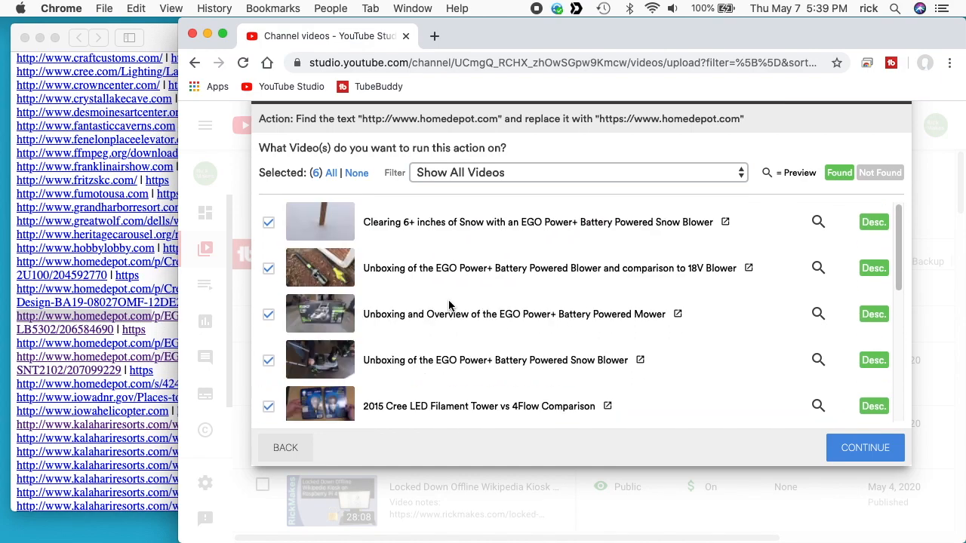
scroll(457, 374, down, 4)
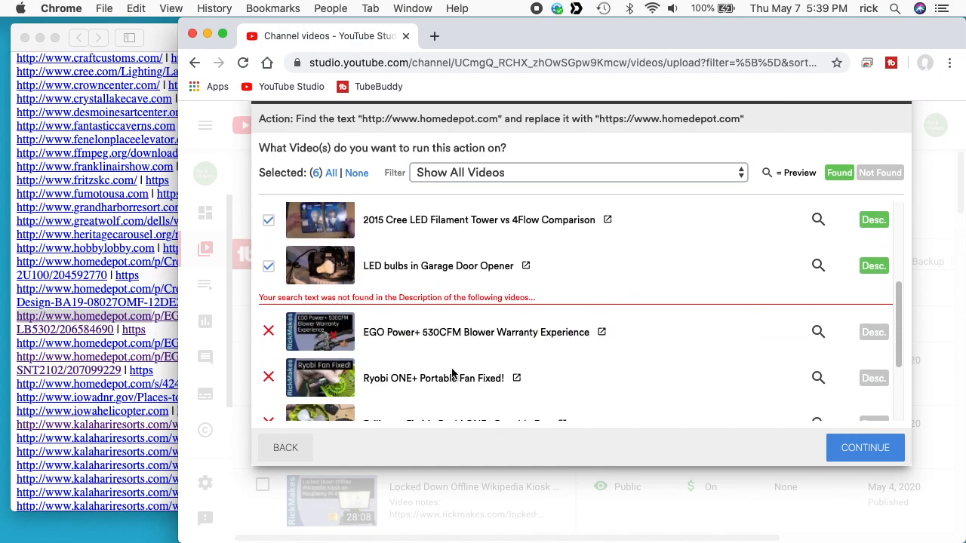
scroll(452, 374, down, 3)
scroll(452, 374, up, 7)
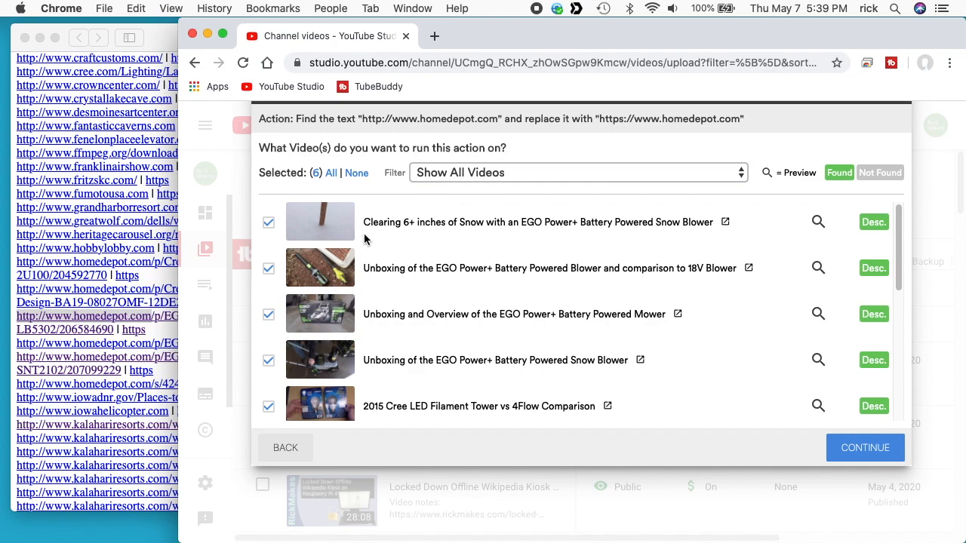
Look over the visibility filter options for the video list, leaving all videos shown.
click(521, 172)
click(535, 148)
click(519, 168)
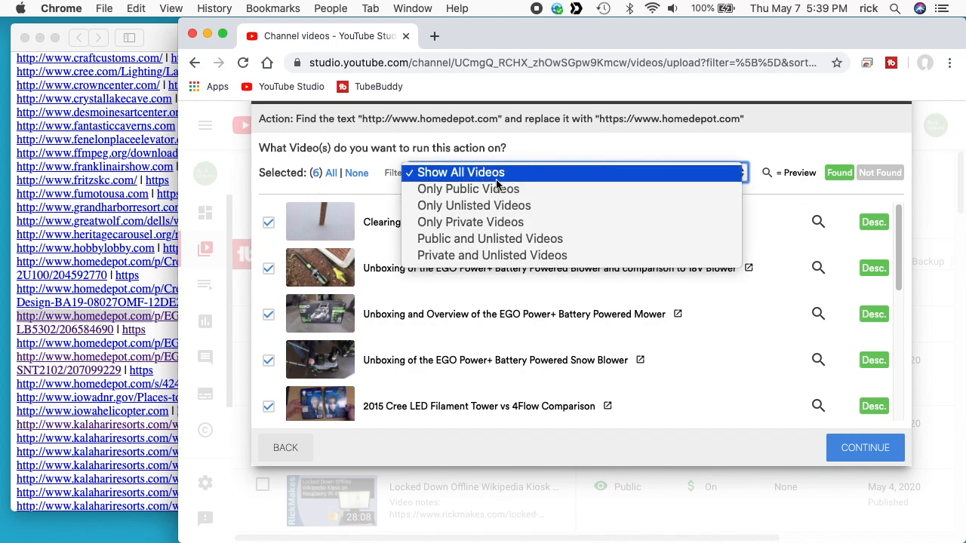
click(557, 145)
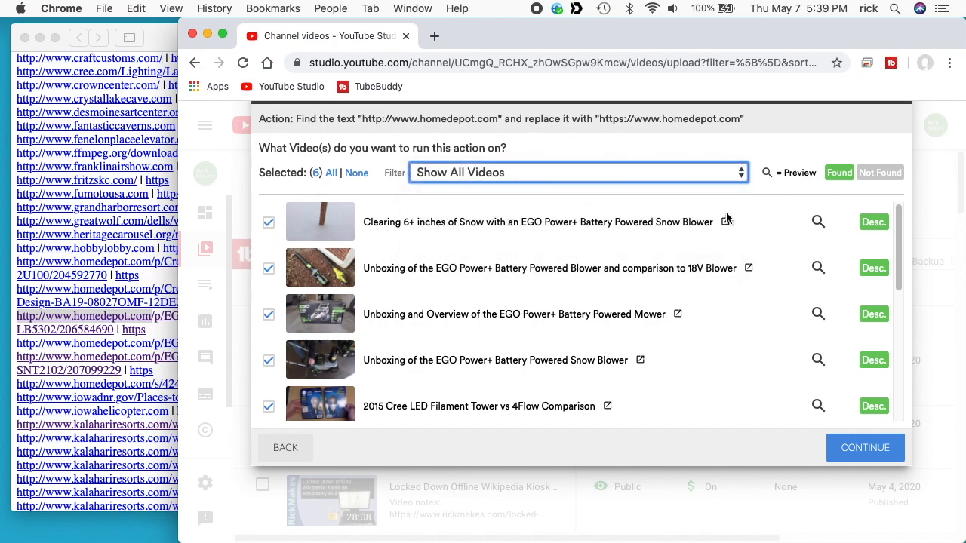
Preview the description of "Clearing 6+ inches of Snow with an EGO Power+ Battery Powered Snow Blower" to inspect the matched Home Depot link.
click(818, 222)
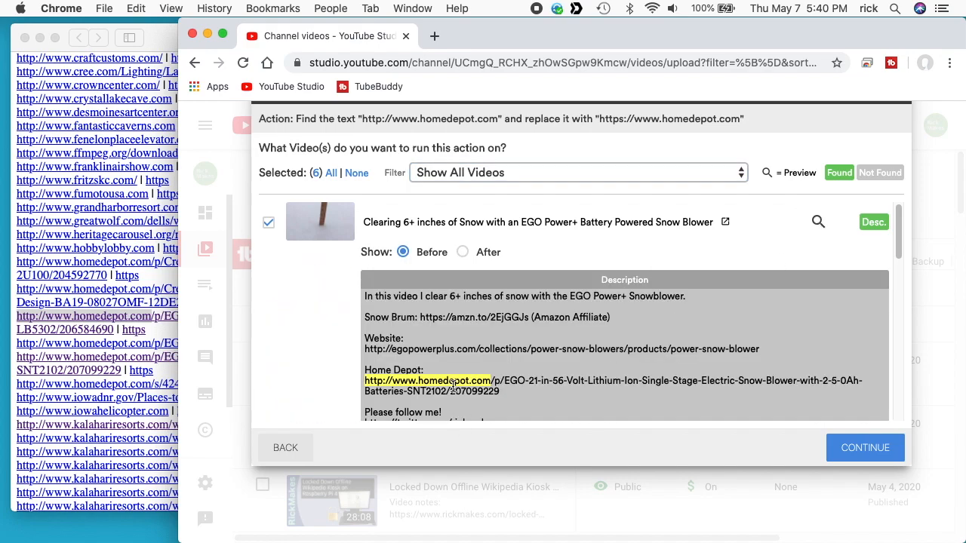
scroll(543, 374, down, 3)
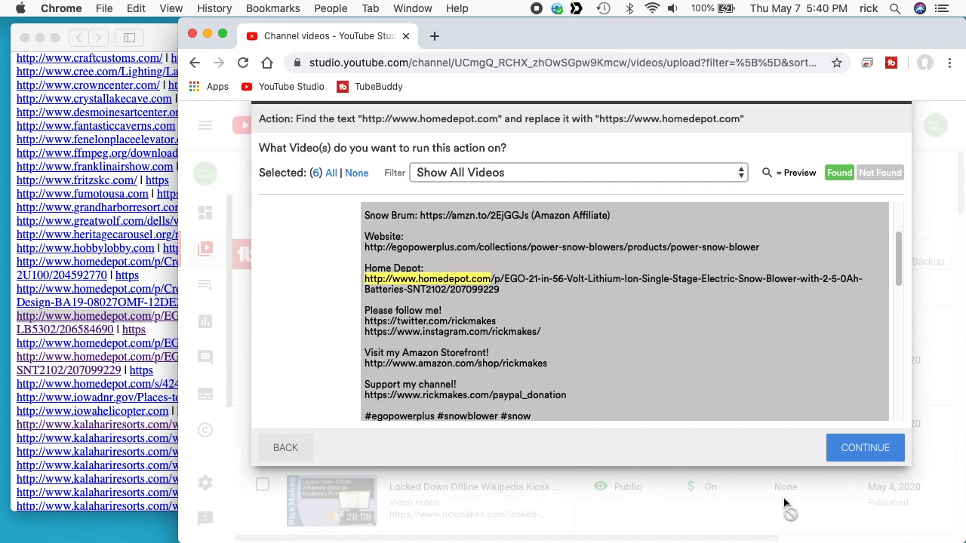
scroll(725, 317, up, 3)
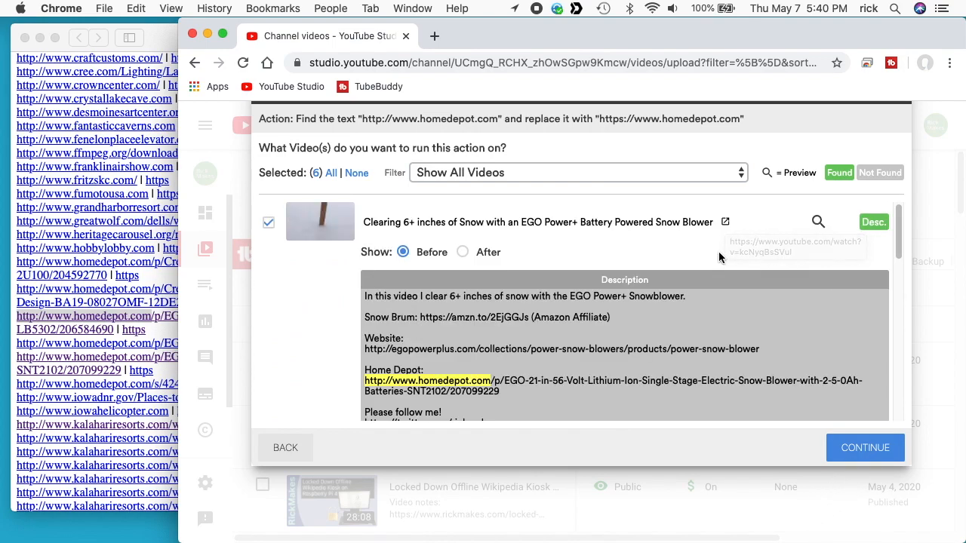
Copy the link address of the "Clearing 6+ inches of Snow with an EGO Power+ Battery Powered Snow Blower" video.
click(725, 222)
right_click(725, 222)
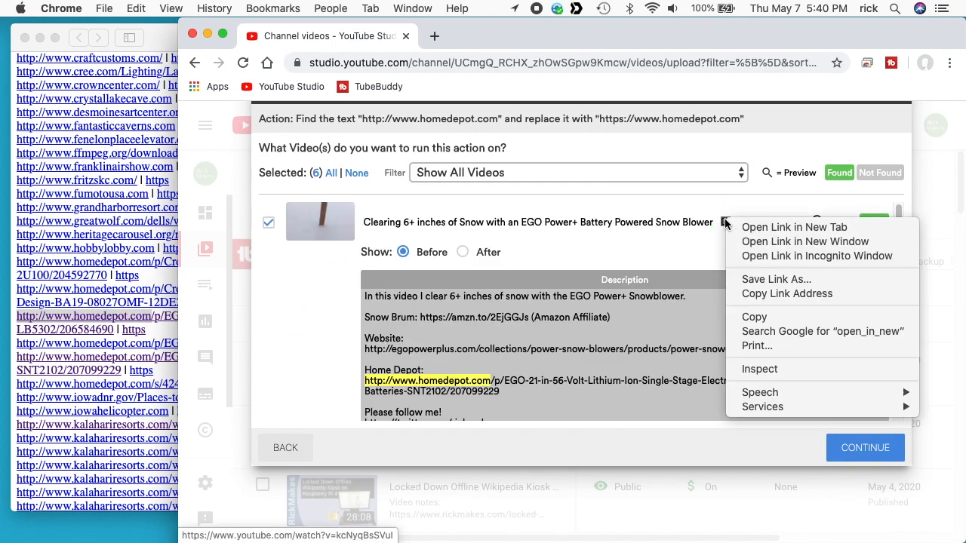
click(755, 295)
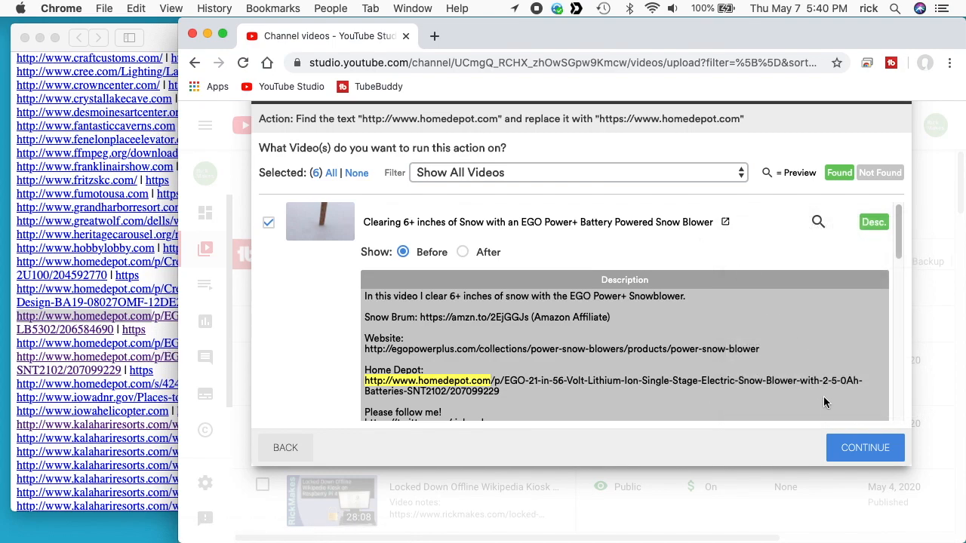
Run the Home Depot find and replace on the selected videos and close the dialog once processing has finished.
click(862, 449)
click(277, 212)
click(873, 260)
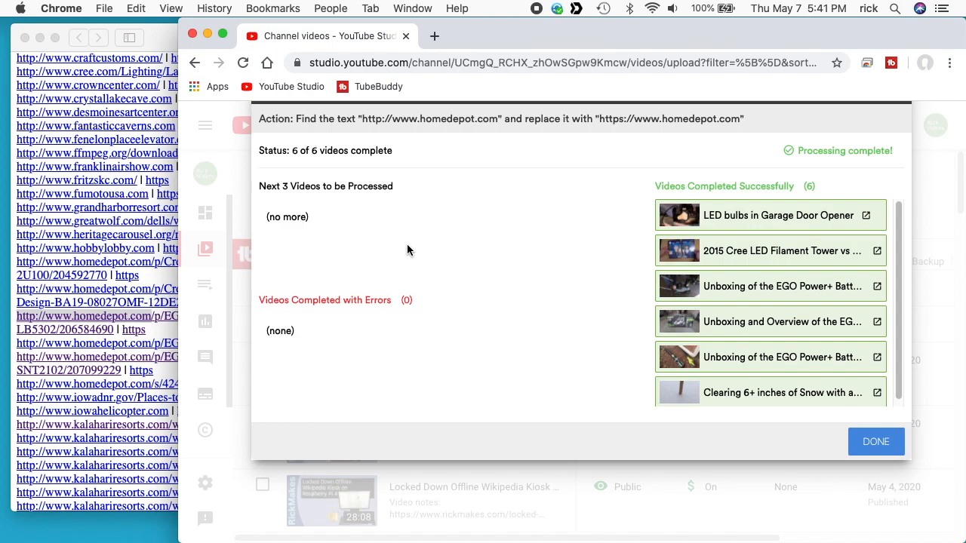
click(889, 443)
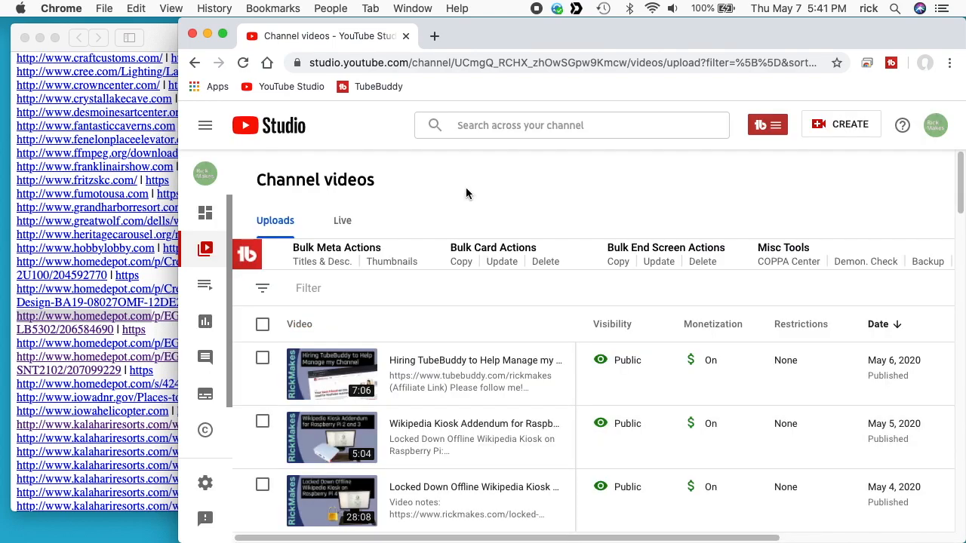
key(super+n)
key(super+v)
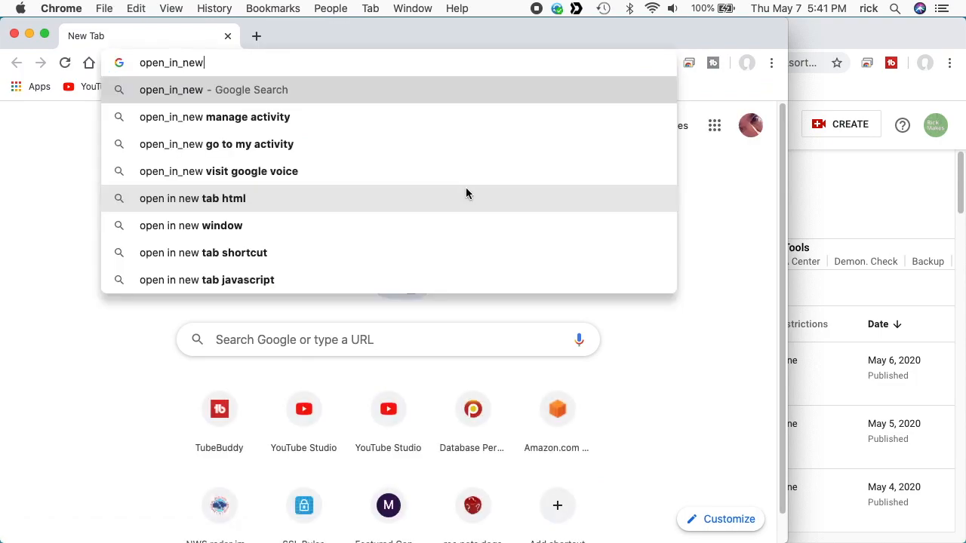
key(Escape)
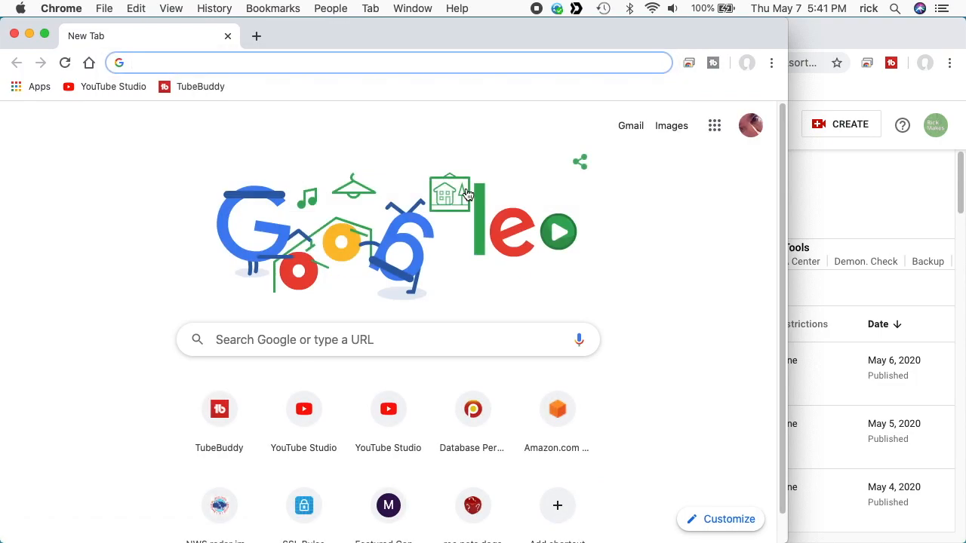
key(super+w)
Search the channel for "ryobi" and check the Home Depot link in the description of "Ryobi ONE+ Portable Fan Fixed!".
text(ryobi)
key(Return)
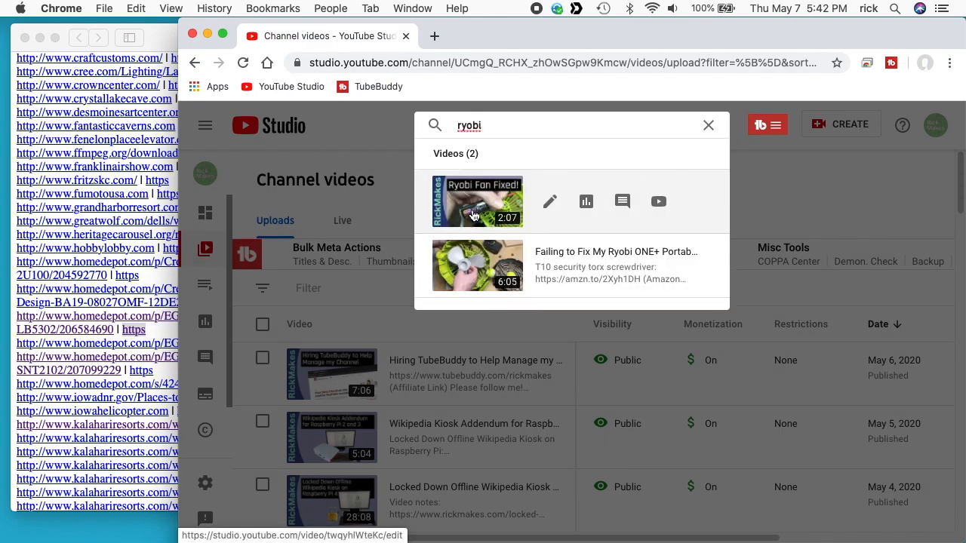
click(474, 216)
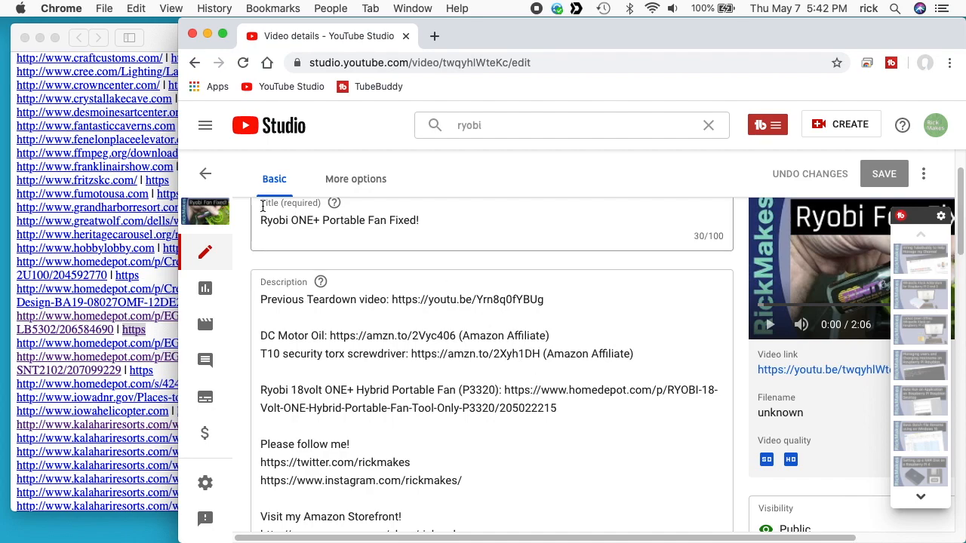
click(206, 174)
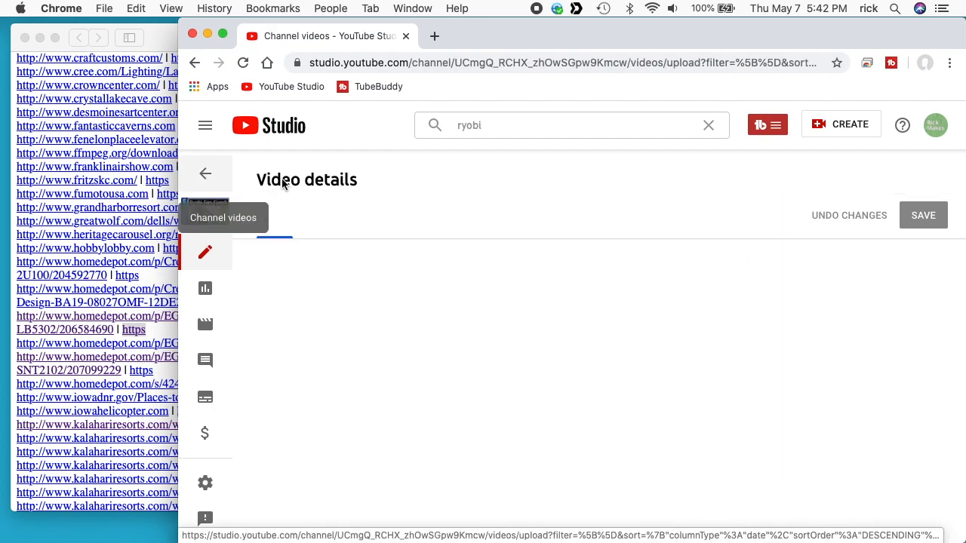
Switch to Safari to examine the http link list in file.html for other sites' links, and return to YouTube Studio in Chrome.
click(167, 46)
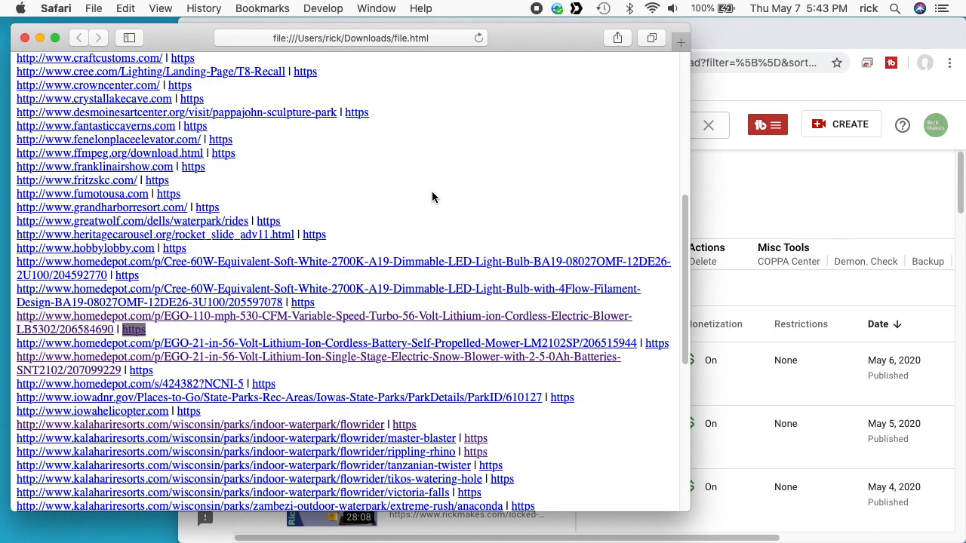
scroll(433, 195, up, 10)
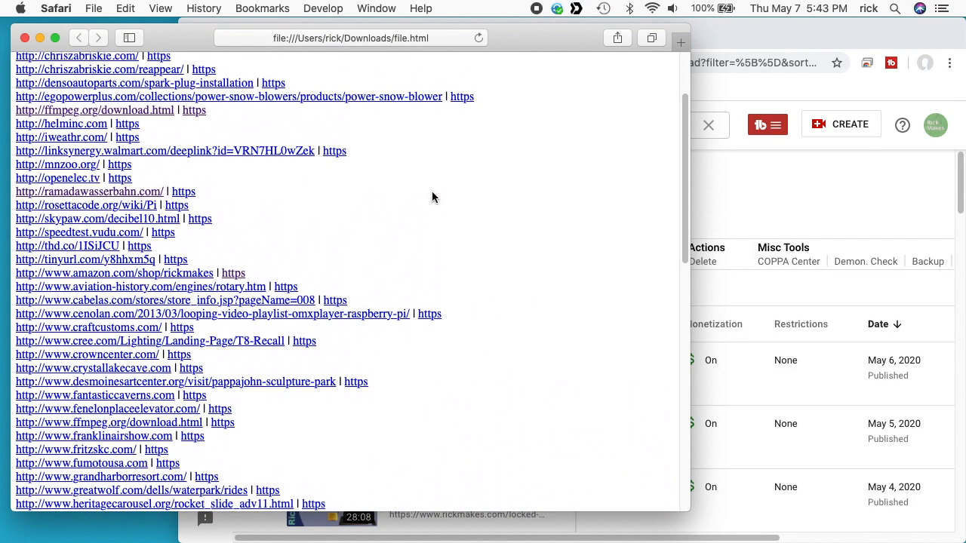
scroll(432, 197, down, 8)
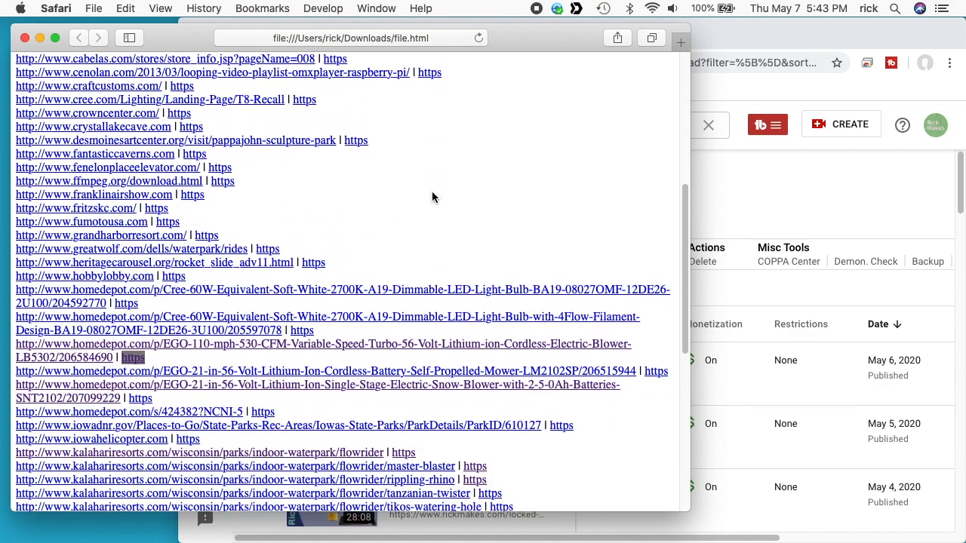
scroll(238, 372, down, 10)
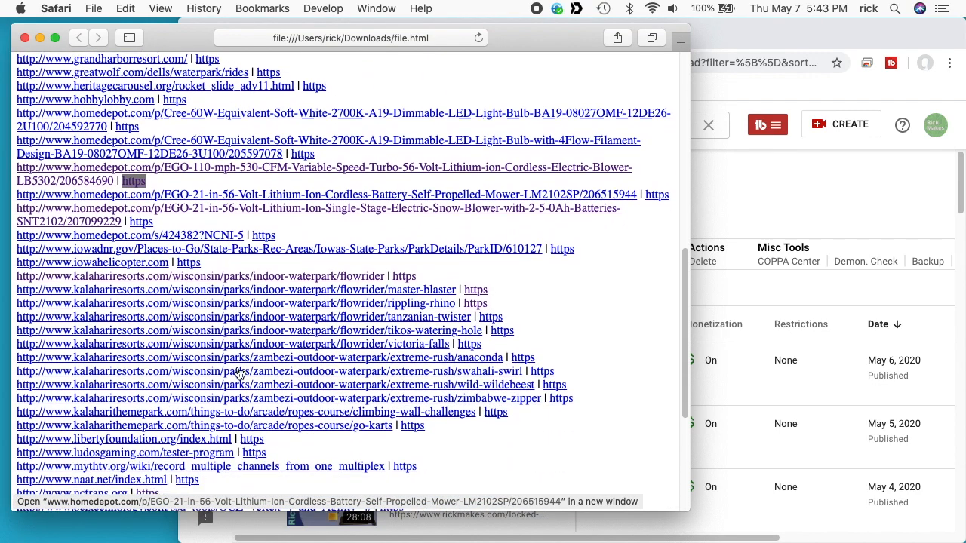
scroll(238, 373, down, 4)
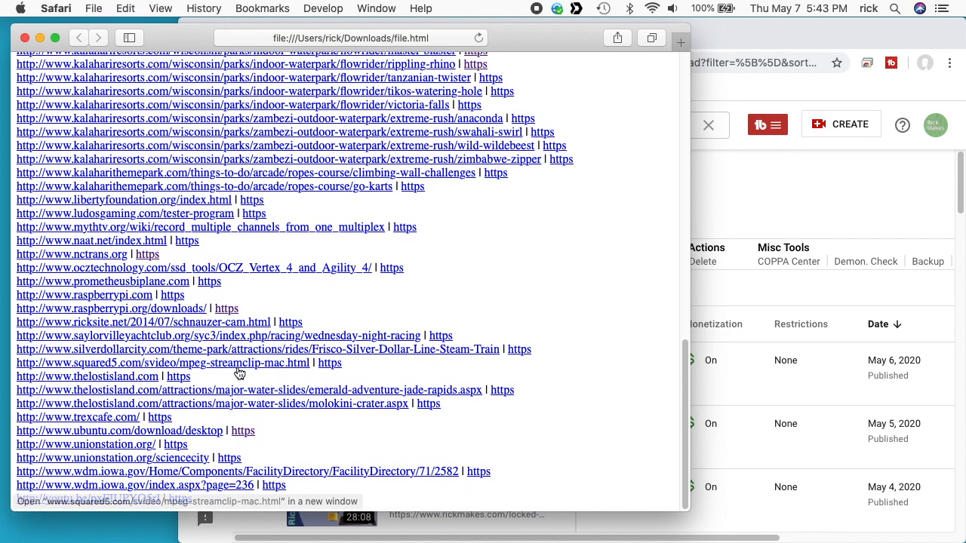
scroll(217, 264, up, 13)
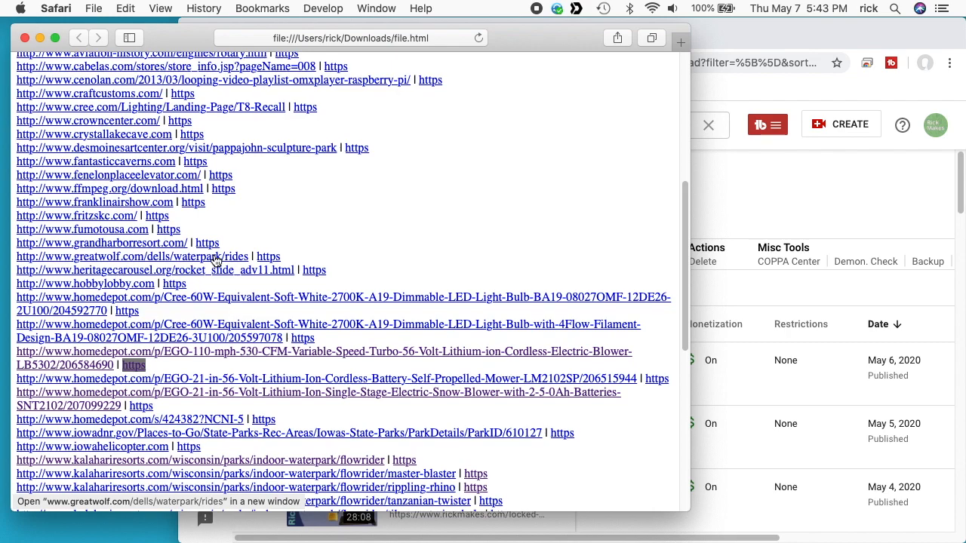
click(802, 193)
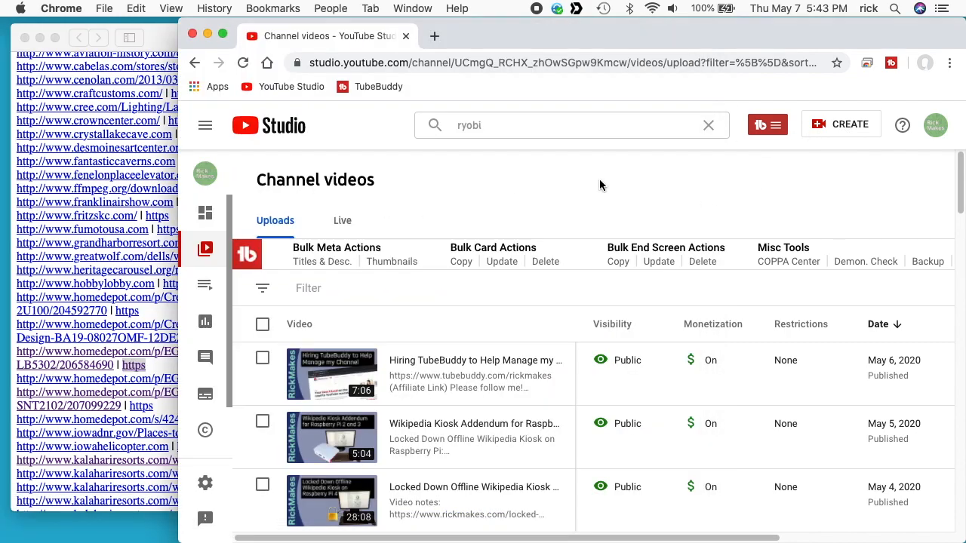